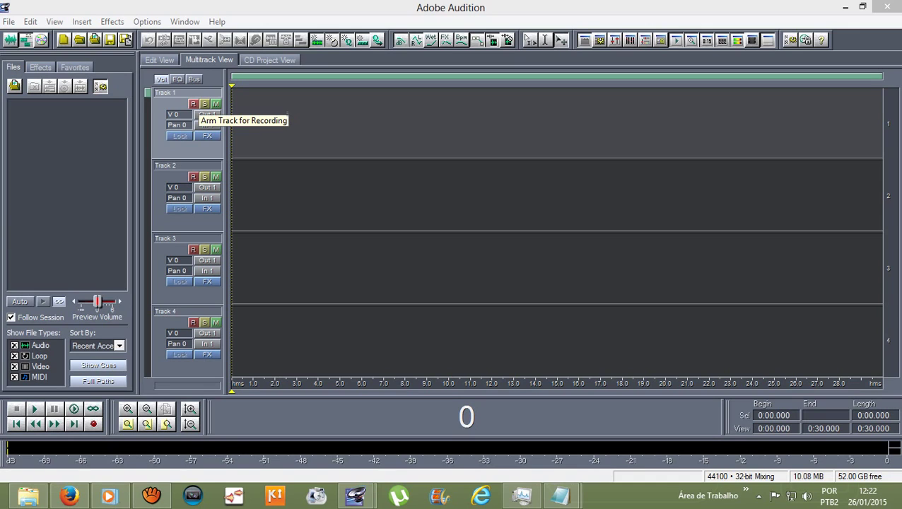
Step: Arm Track 1 for recording and record a voice clip of about 8 seconds on it
{"action": "left_click", "coordinate": [193, 104]}
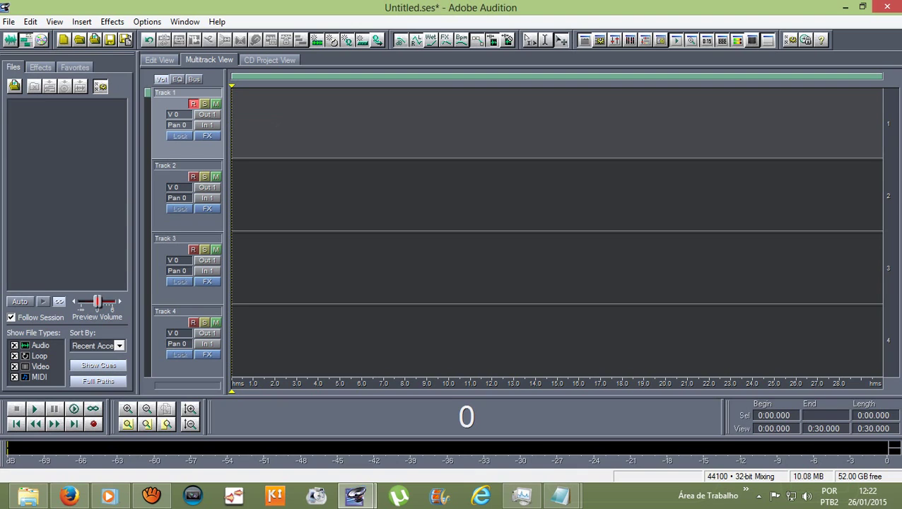
{"action": "left_click", "coordinate": [93, 424]}
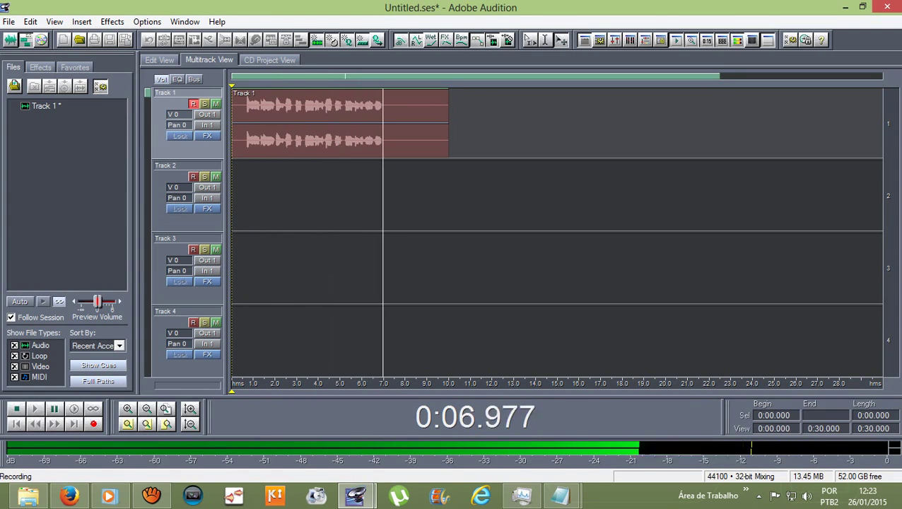
{"action": "key", "text": "space"}
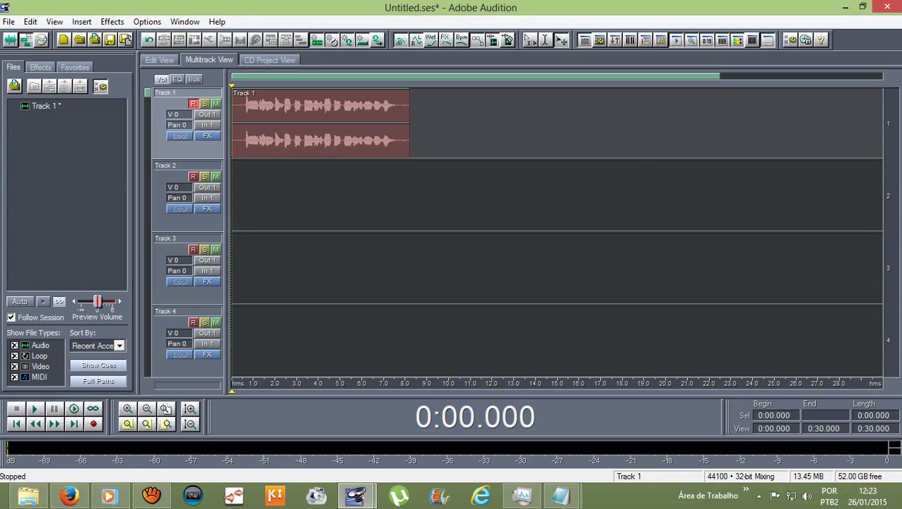
Step: Open the recorded clip for editing and apply the Wide & Thick Chorus preset to 0:00.639–0:07.892 in both channels
{"action": "double_click", "coordinate": [327, 138]}
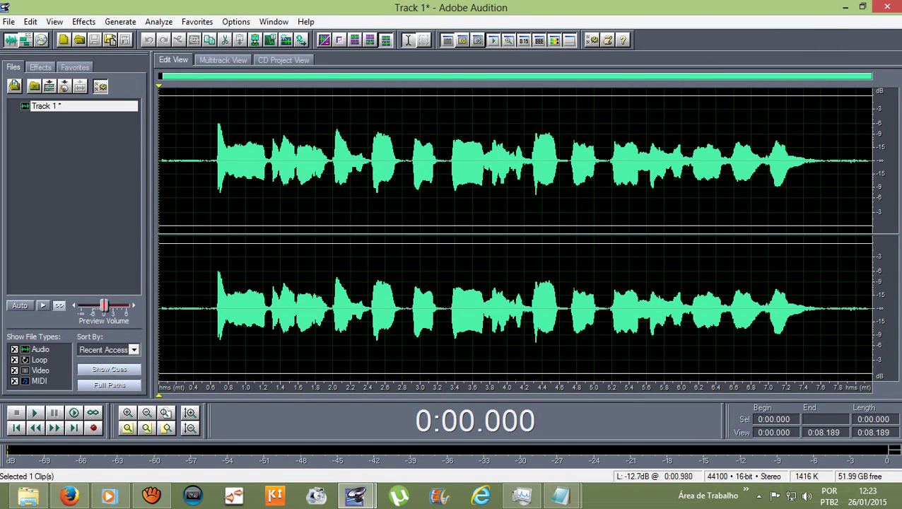
{"action": "left_click_drag", "start_coordinate": [214, 163], "coordinate": [846, 163]}
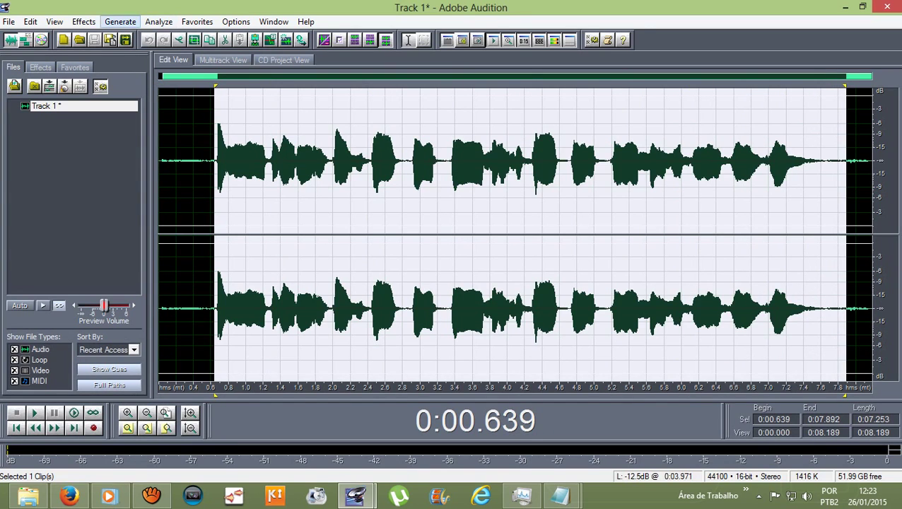
{"action": "left_click", "coordinate": [84, 21]}
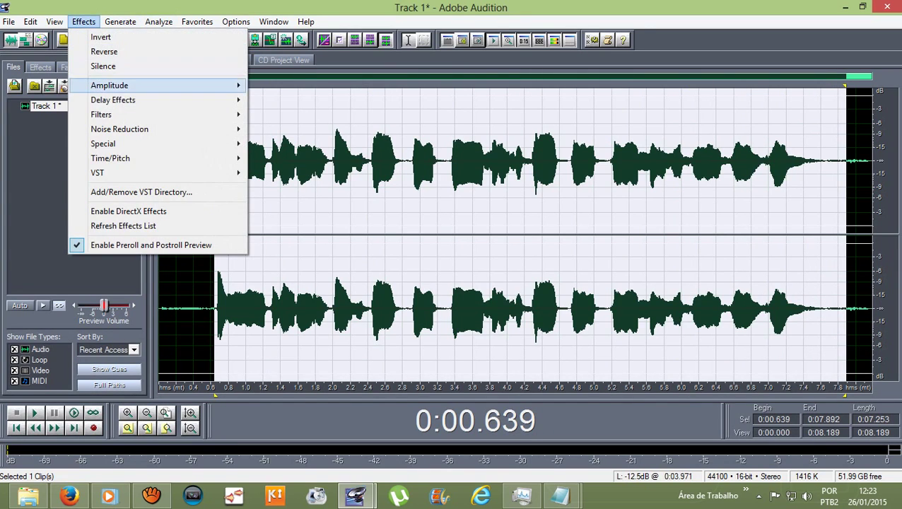
{"action": "mouse_move", "coordinate": [113, 99]}
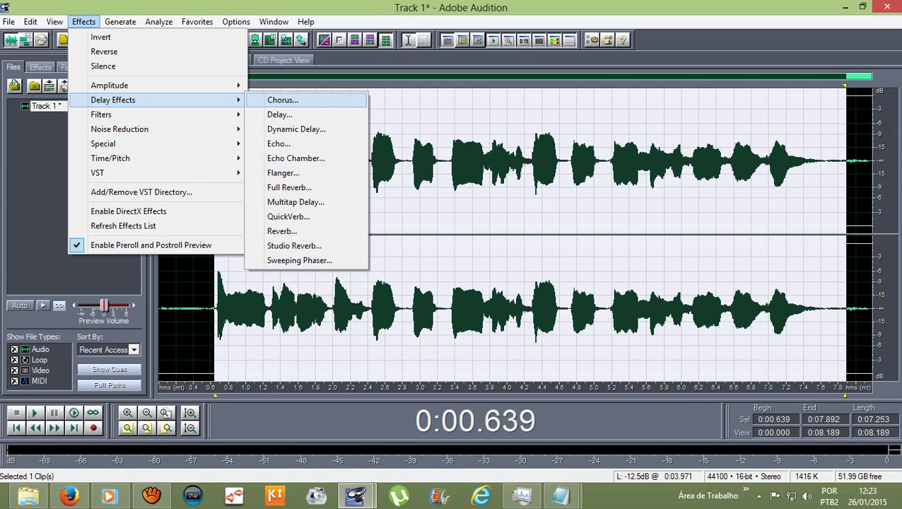
{"action": "key", "text": "Return"}
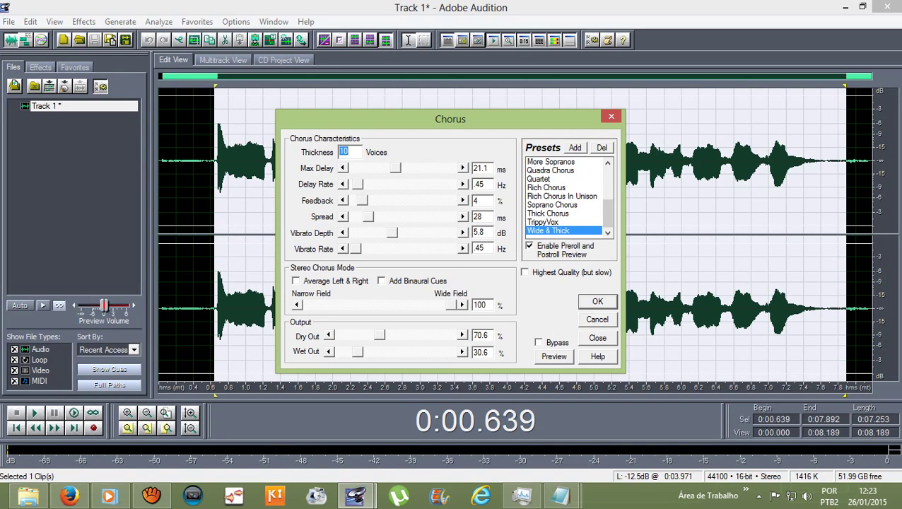
{"action": "key", "text": "Return"}
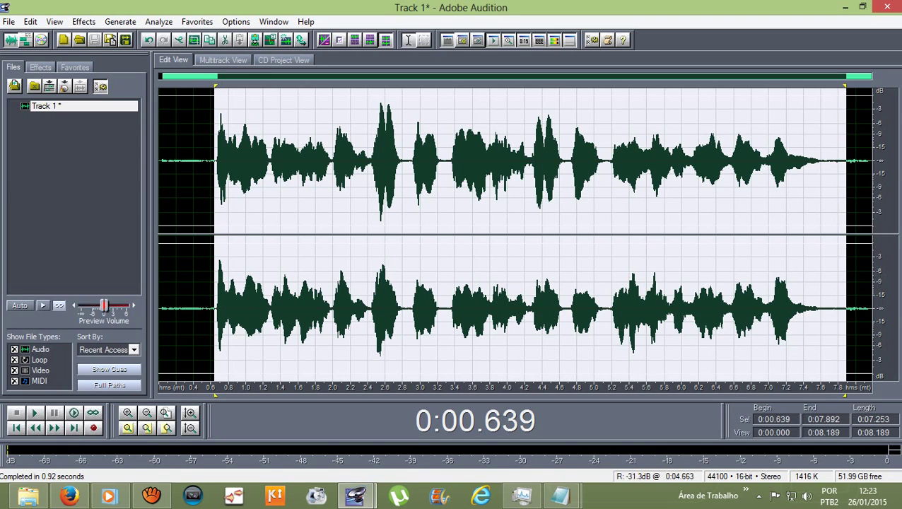
Step: Play back the clip with the chorus effect from 0:00.200 and stop it
{"action": "left_click", "coordinate": [176, 160]}
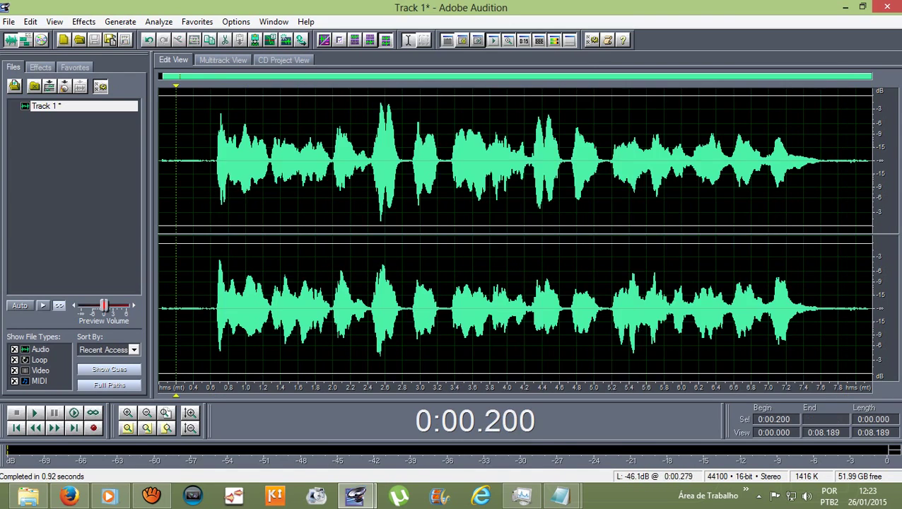
{"action": "key", "text": "space"}
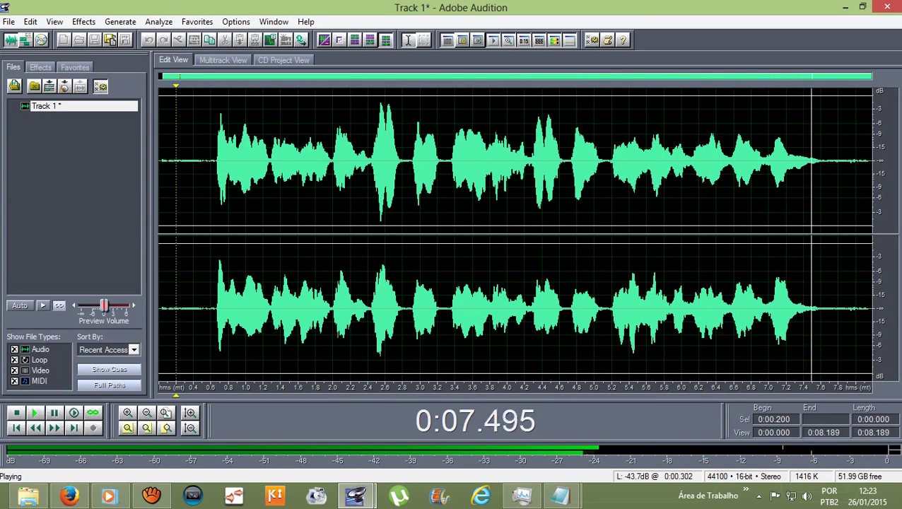
{"action": "key", "text": "space"}
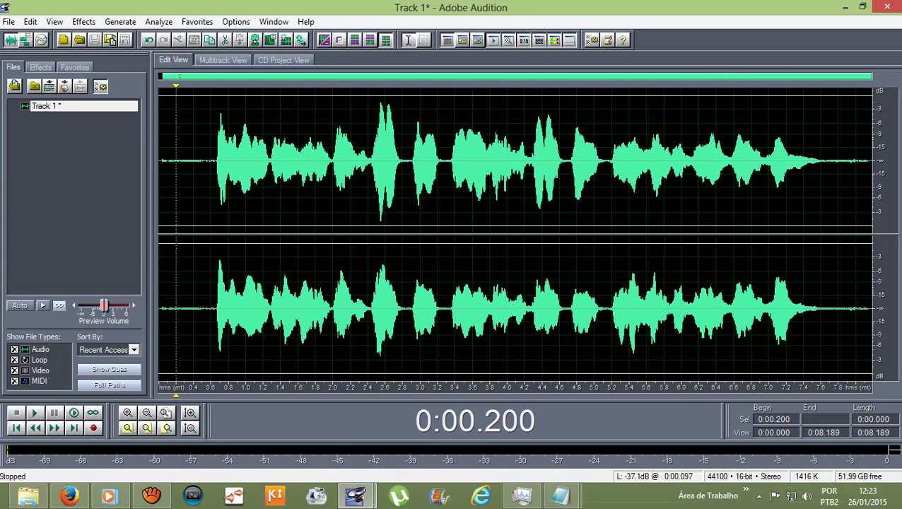
Step: Undo the chorus to compare the clip with its original recording, and redo the effect
{"action": "key", "text": "ctrl+z"}
{"action": "key", "text": "space"}
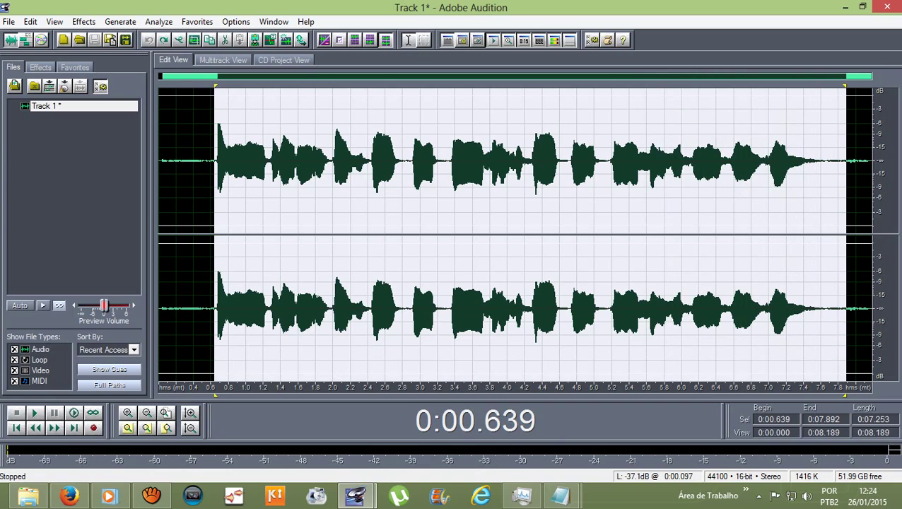
{"action": "key", "text": "ctrl+shift+z"}
{"action": "key", "text": "space"}
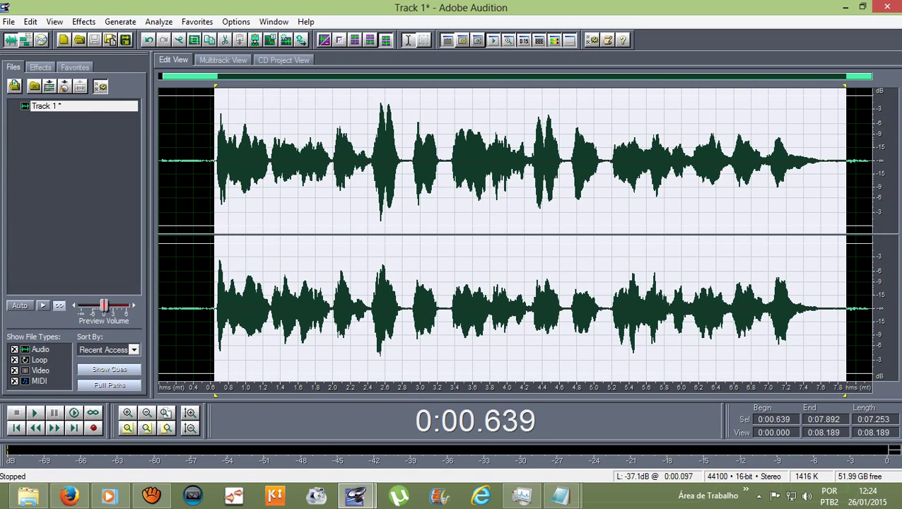
Step: Select the upper channel alone from 0:00.479 to 0:07.800, the lower one alone from 0:00.532 to the end, and clear the selection
{"action": "left_click", "coordinate": [216, 161]}
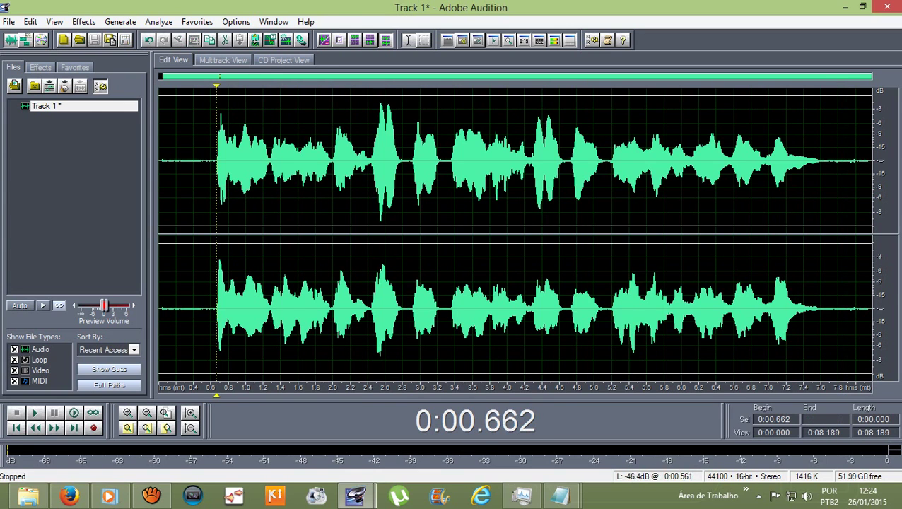
{"action": "left_click_drag", "start_coordinate": [201, 198], "coordinate": [837, 103]}
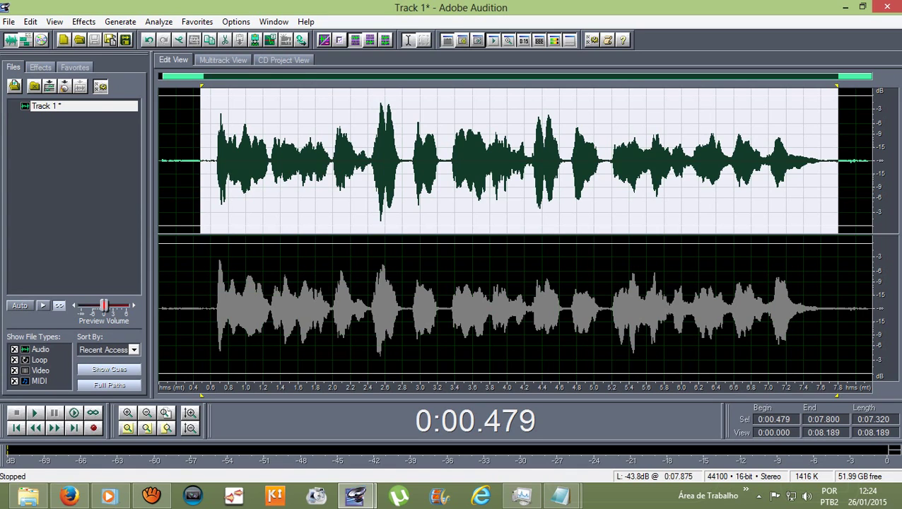
{"action": "left_click_drag", "start_coordinate": [205, 269], "coordinate": [877, 360]}
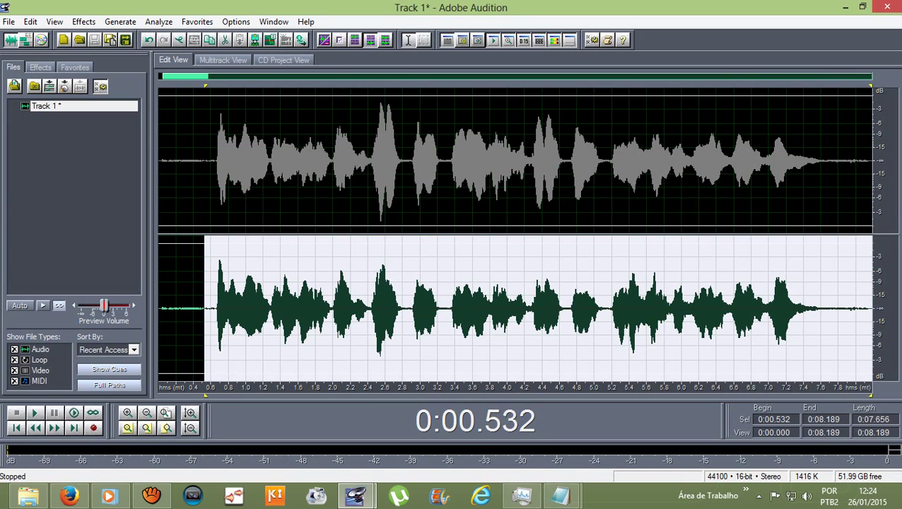
{"action": "left_click", "coordinate": [297, 296]}
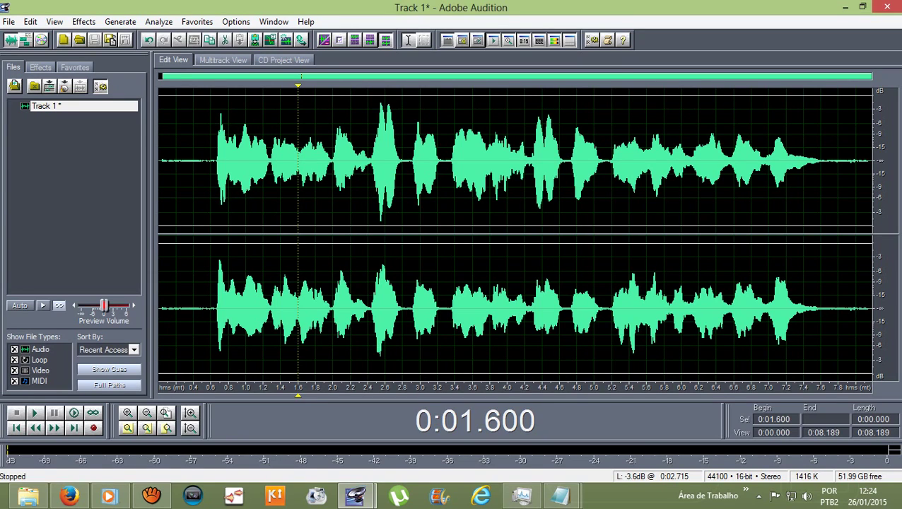
Step: Select the loud peak from 0:02.443 to 0:02.800 in the upper channel only and lower its volume with Amplify/Fade's constant amplification
{"action": "left_click_drag", "start_coordinate": [370, 162], "coordinate": [405, 162]}
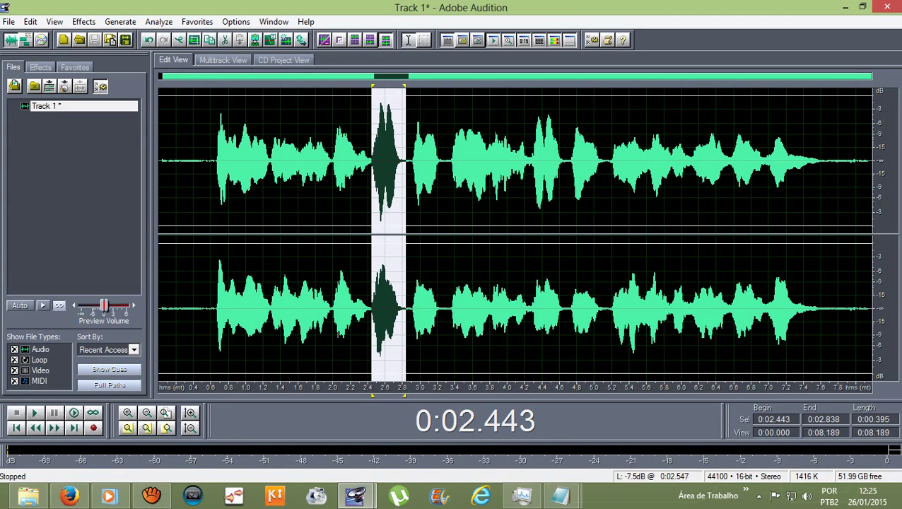
{"action": "left_click", "coordinate": [369, 161]}
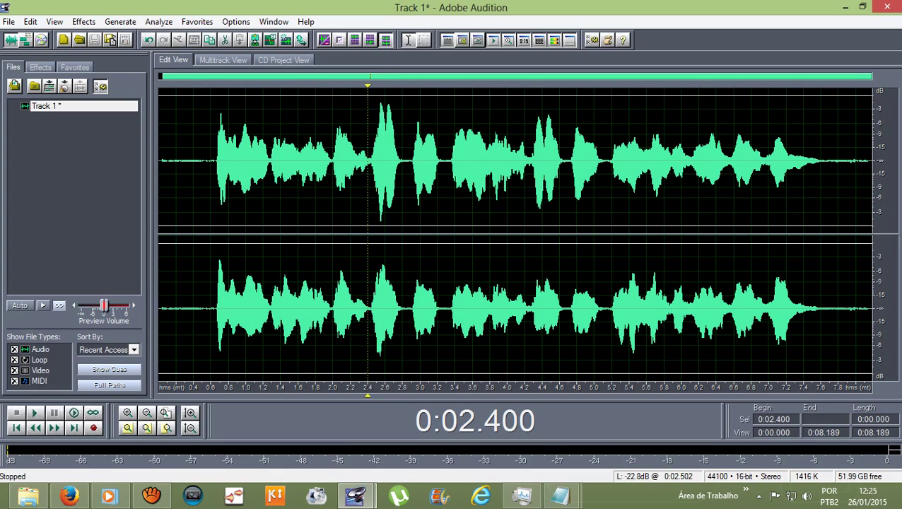
{"action": "left_click_drag", "start_coordinate": [368, 162], "coordinate": [403, 163]}
{"action": "left_click", "coordinate": [369, 162]}
{"action": "left_click", "coordinate": [372, 162]}
{"action": "left_click", "coordinate": [372, 161]}
{"action": "left_click", "coordinate": [378, 177]}
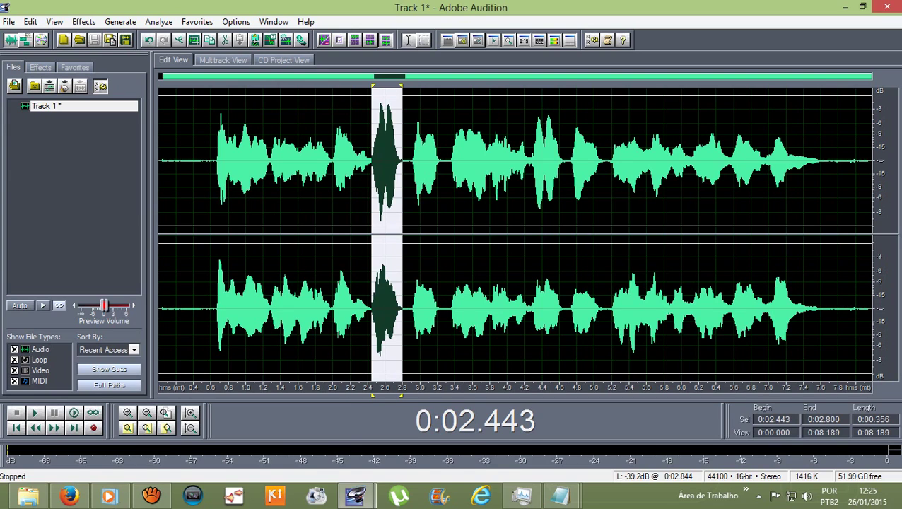
{"action": "left_click_drag", "start_coordinate": [407, 162], "coordinate": [405, 106]}
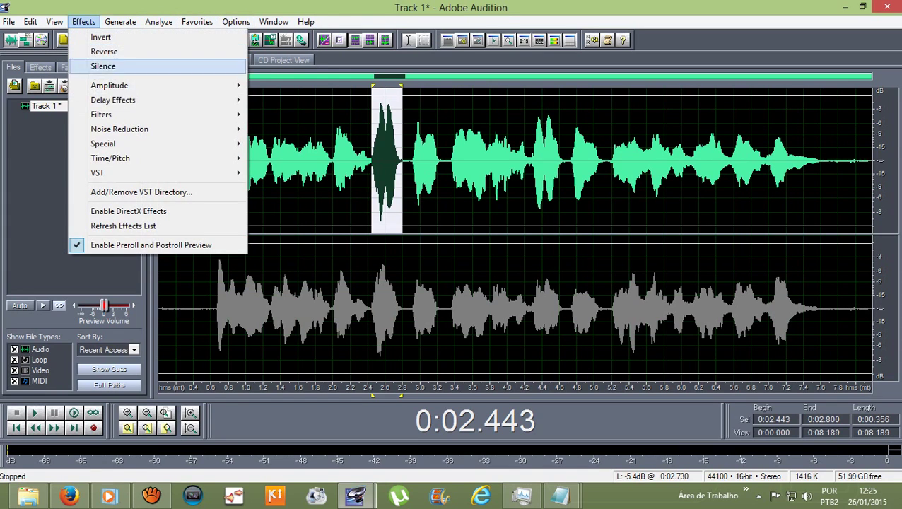
{"action": "mouse_move", "coordinate": [110, 84]}
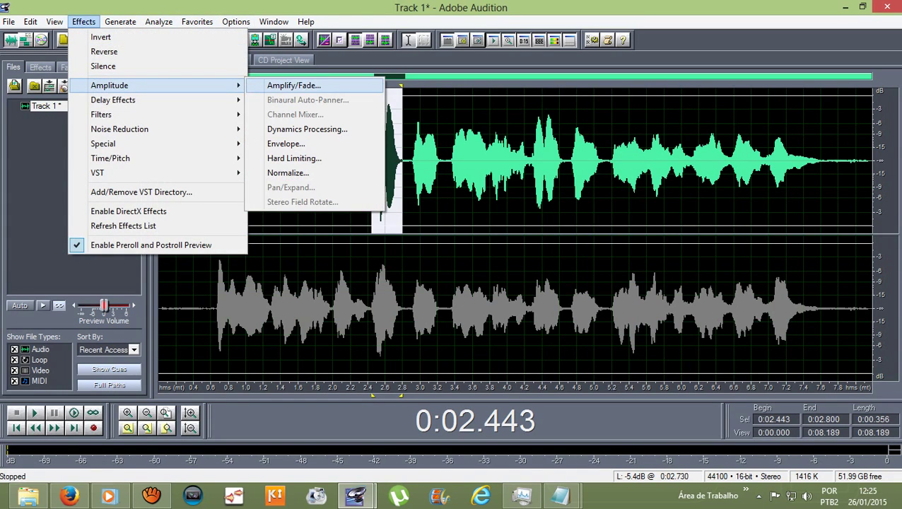
{"action": "left_click", "coordinate": [293, 85]}
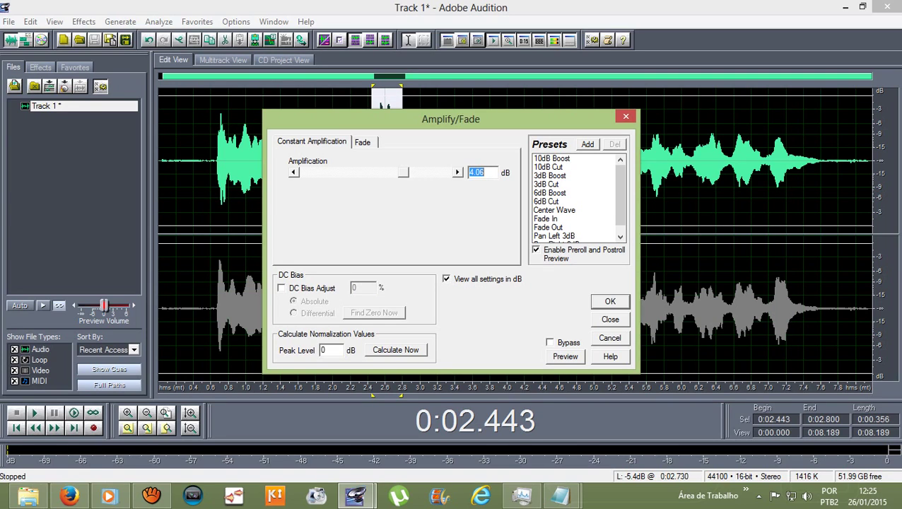
{"action": "left_click_drag", "start_coordinate": [403, 171], "coordinate": [396, 172]}
{"action": "left_click", "coordinate": [610, 301]}
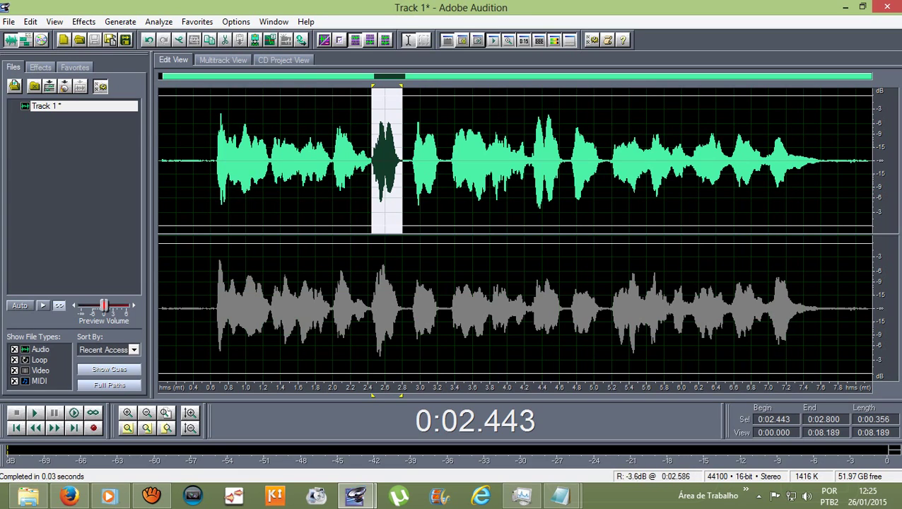
Step: Select the same peak across both channels from 0:02.400 to 0:02.800 and clear the selection
{"action": "left_click", "coordinate": [385, 237]}
{"action": "left_click_drag", "start_coordinate": [368, 231], "coordinate": [405, 230]}
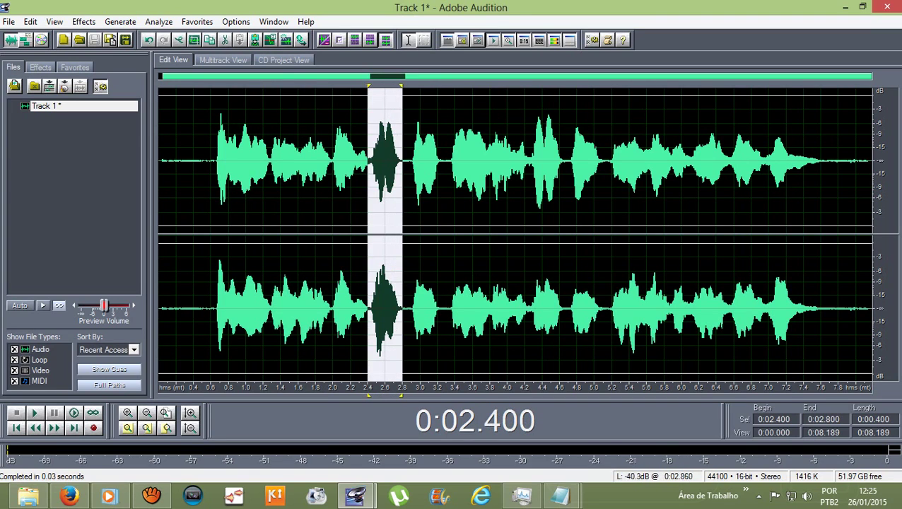
{"action": "left_click", "coordinate": [386, 199]}
{"action": "left_click", "coordinate": [368, 169]}
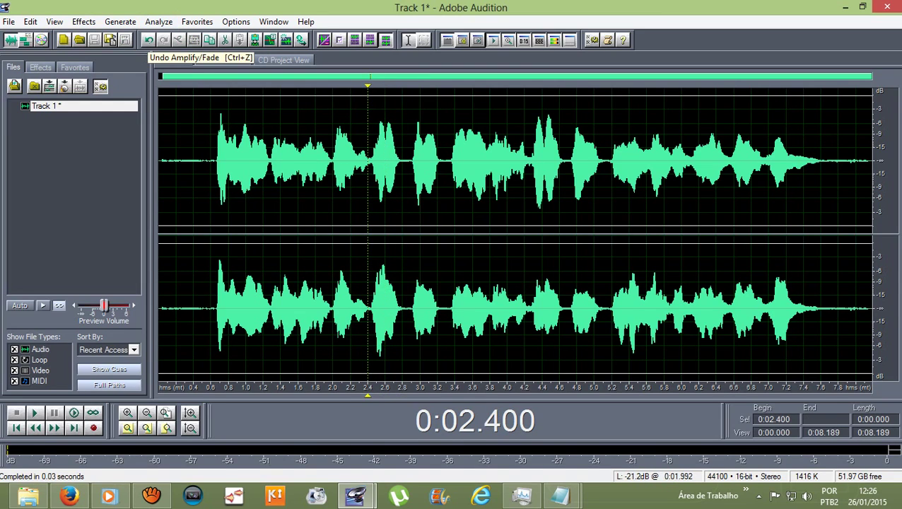
Step: Undo the Amplify/Fade change to compare the peak's height, restore the change and clear the selection
{"action": "left_click", "coordinate": [149, 41]}
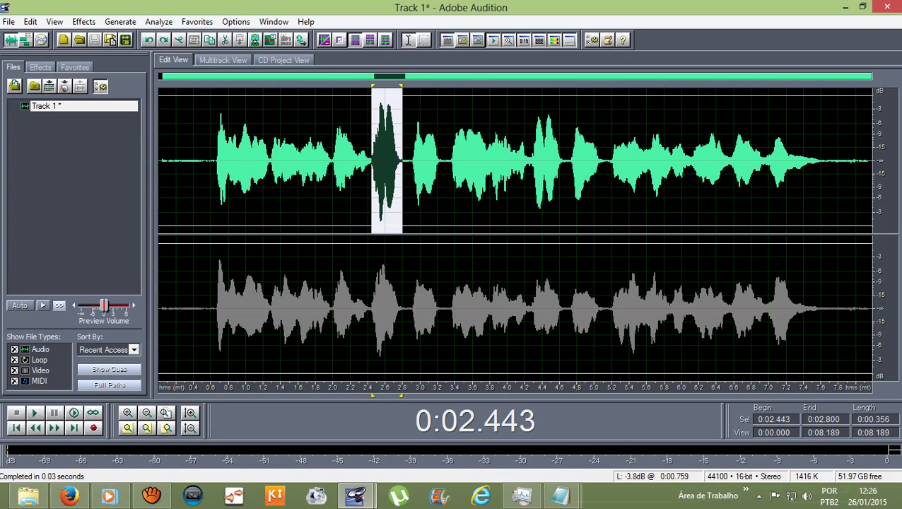
{"action": "left_click", "coordinate": [148, 41]}
{"action": "left_click", "coordinate": [374, 145]}
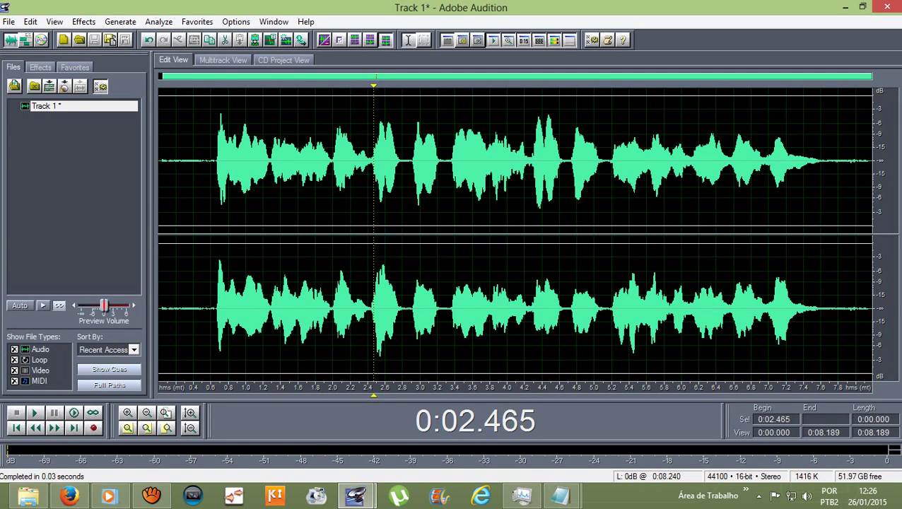
Step: Play back the edited clip from 0:00.400
{"action": "left_click", "coordinate": [193, 161]}
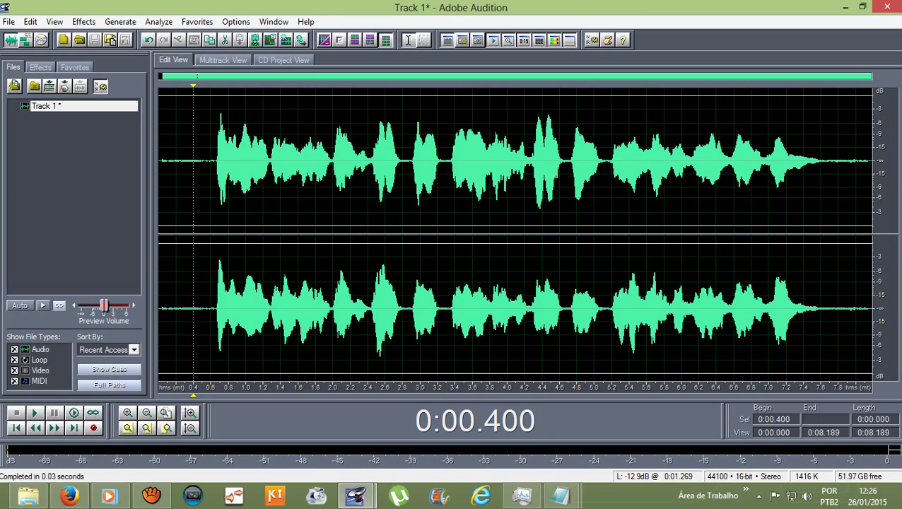
{"action": "key", "text": "space"}
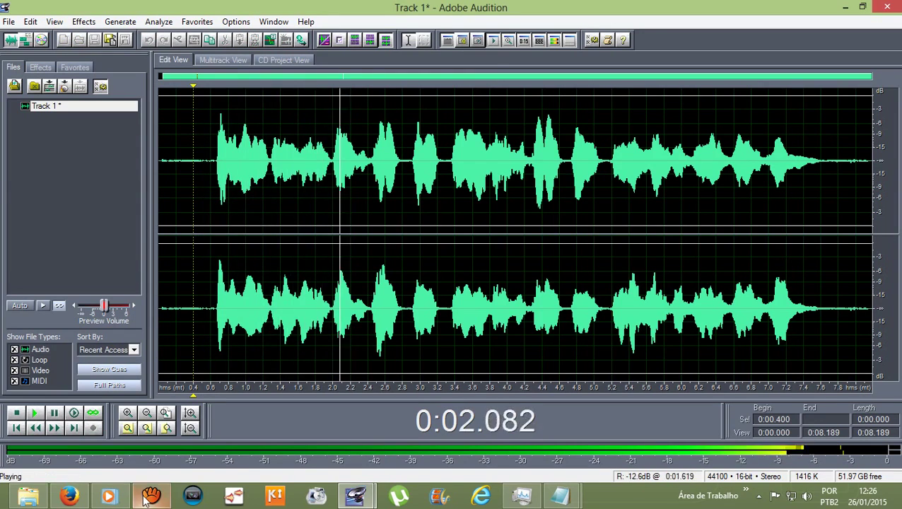